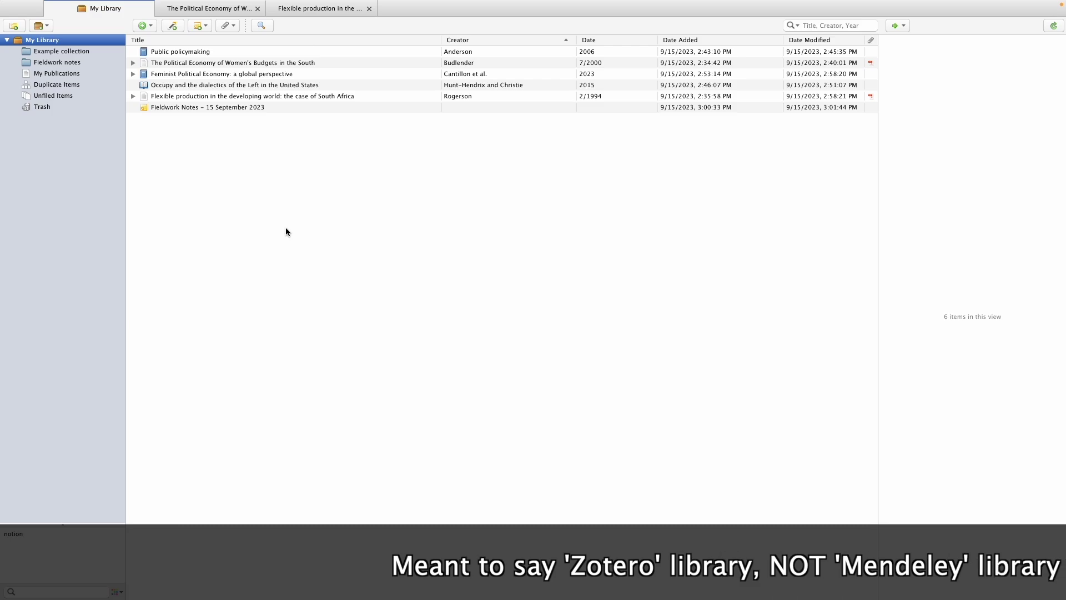
Switch to the reader tab showing 'The Political Economy of Women's Budgets in the South' PDF.
left_click(211, 9)
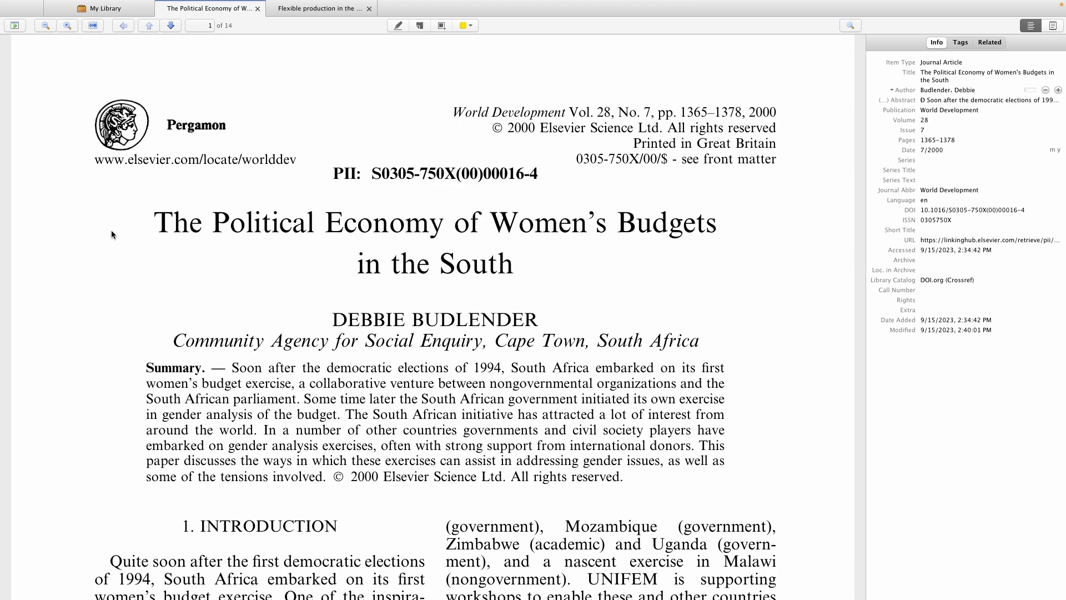
scroll(112, 245, "down", 1)
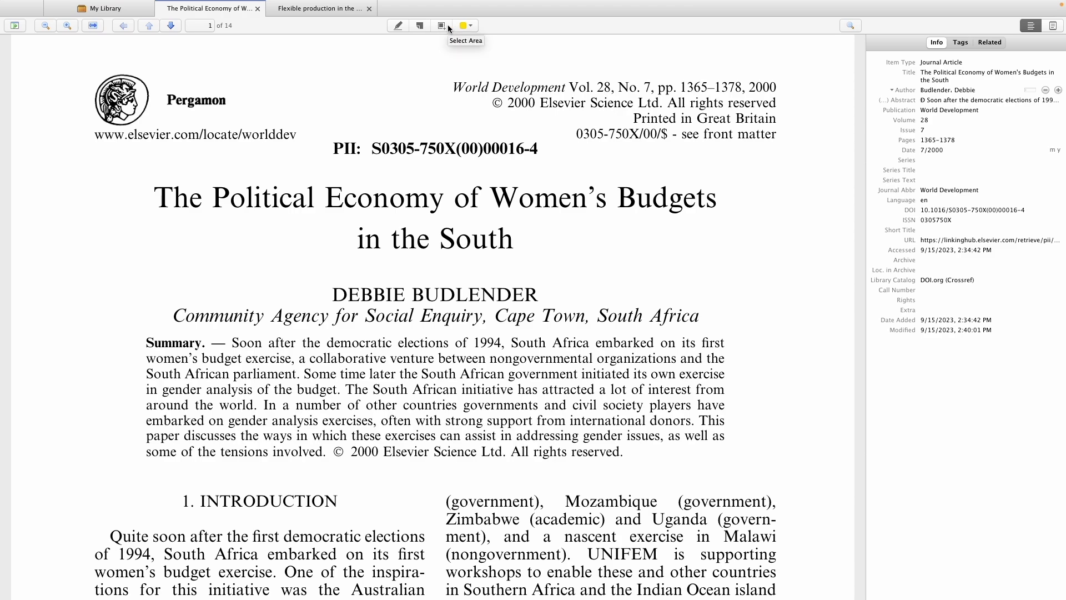
Highlight the UNIFEM workshops passage in the right column in yellow.
left_click(397, 27)
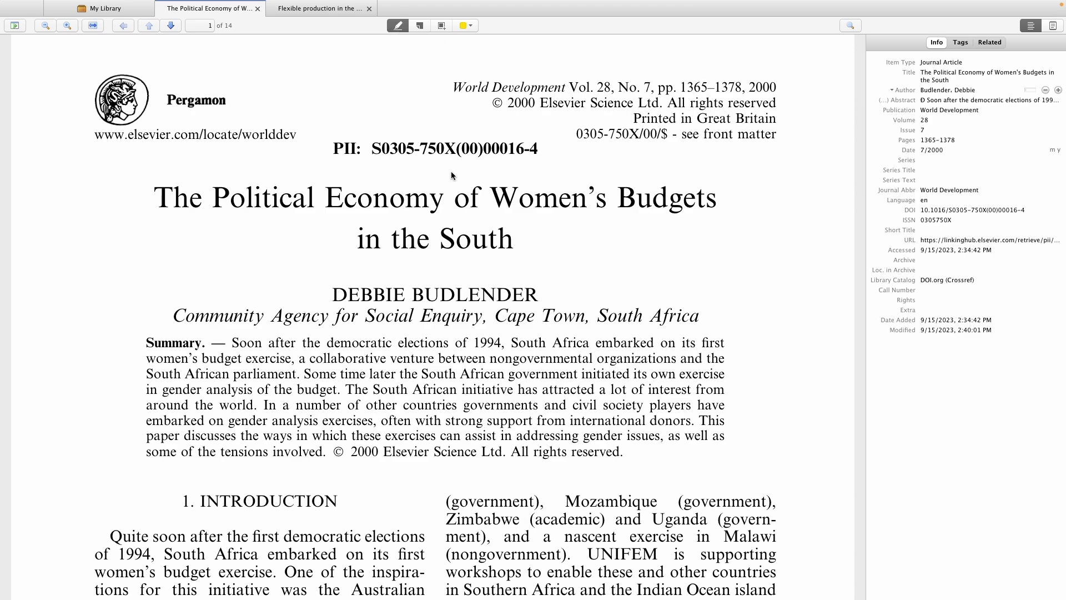
scroll(451, 171, "down", 5)
scroll(451, 174, "down", 1)
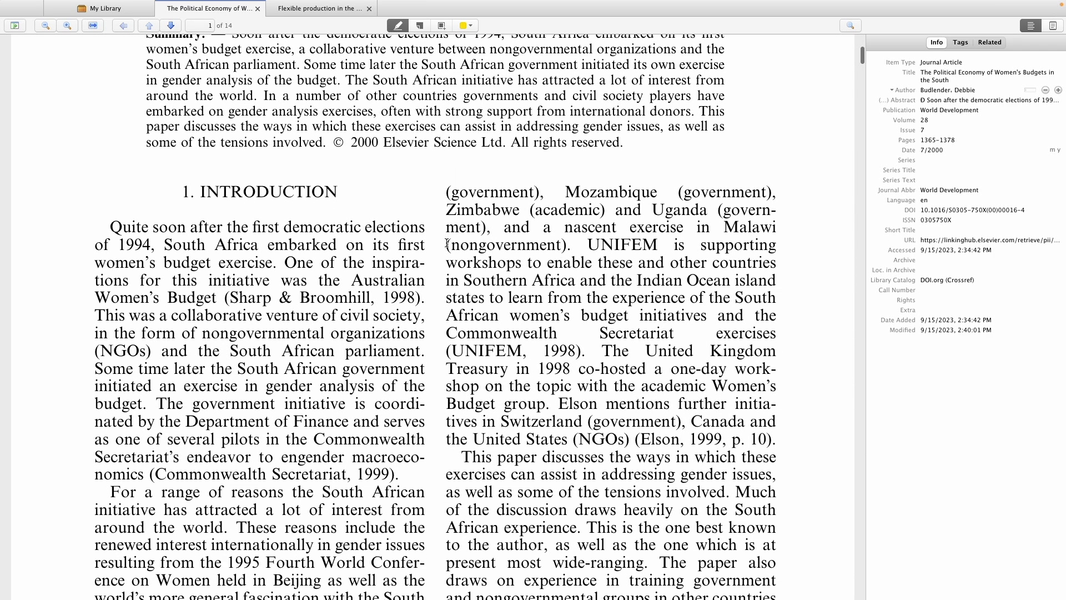
left_click_drag(447, 244, 678, 331)
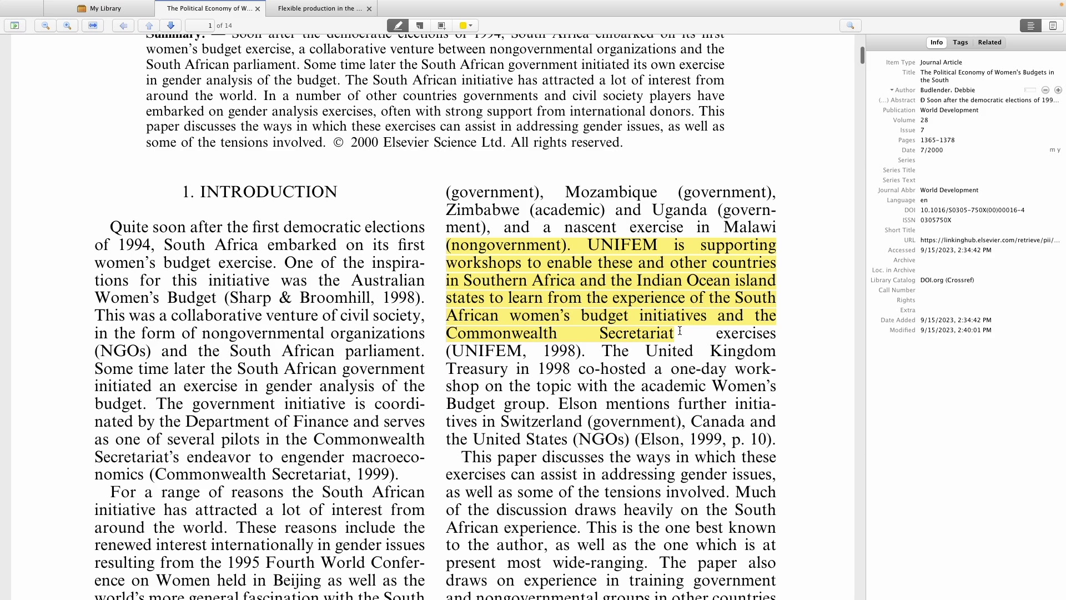
Switch the highlight colour to orange and highlight the Australian Women's Budget sentence.
scroll(678, 330, "down", 1)
left_click(468, 26)
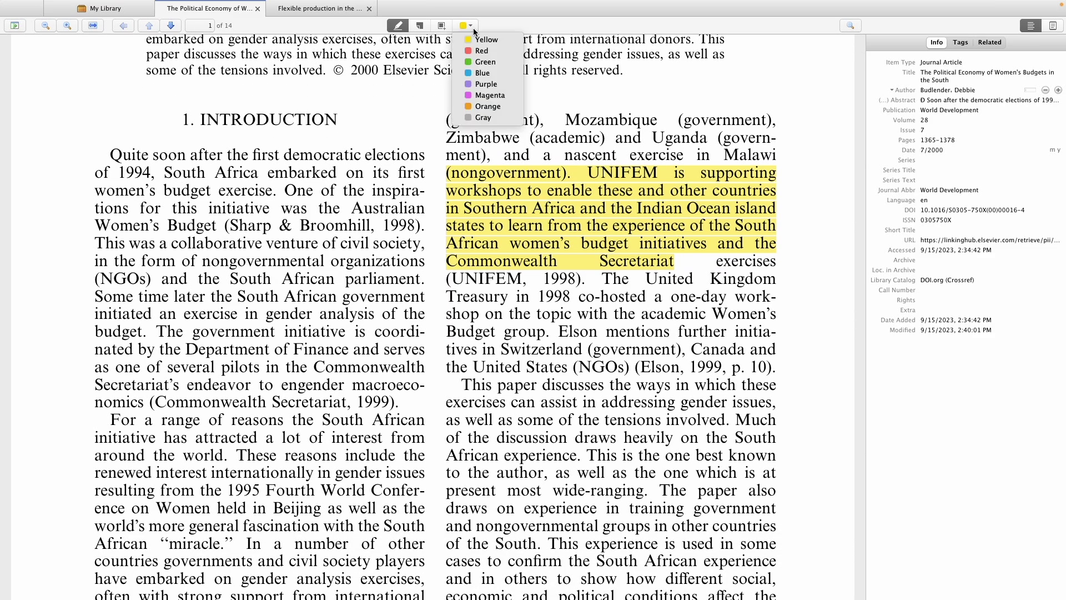
left_click(488, 106)
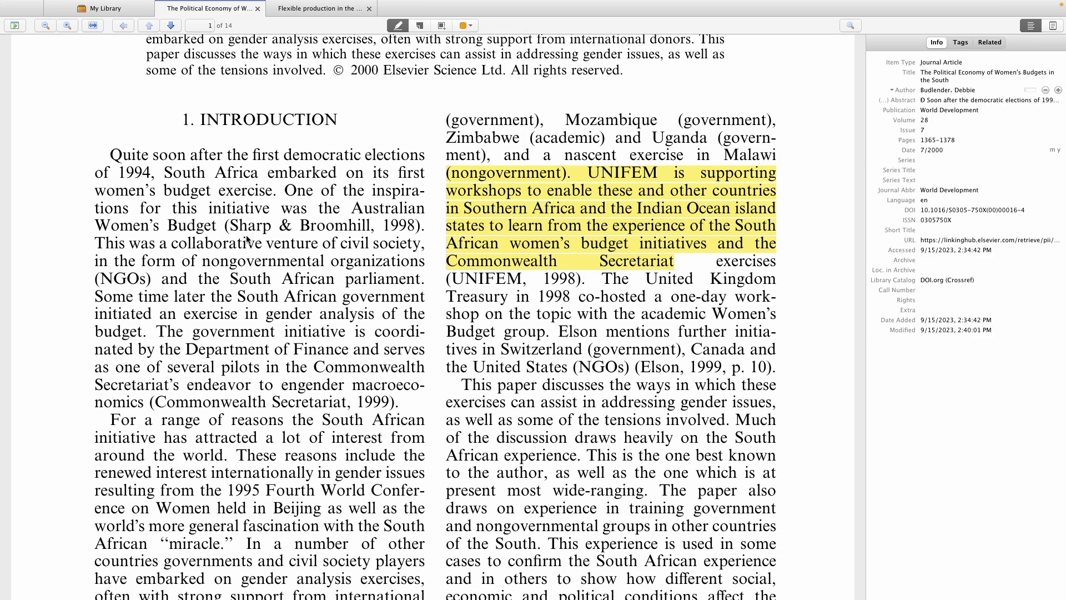
left_click_drag(98, 191, 422, 226)
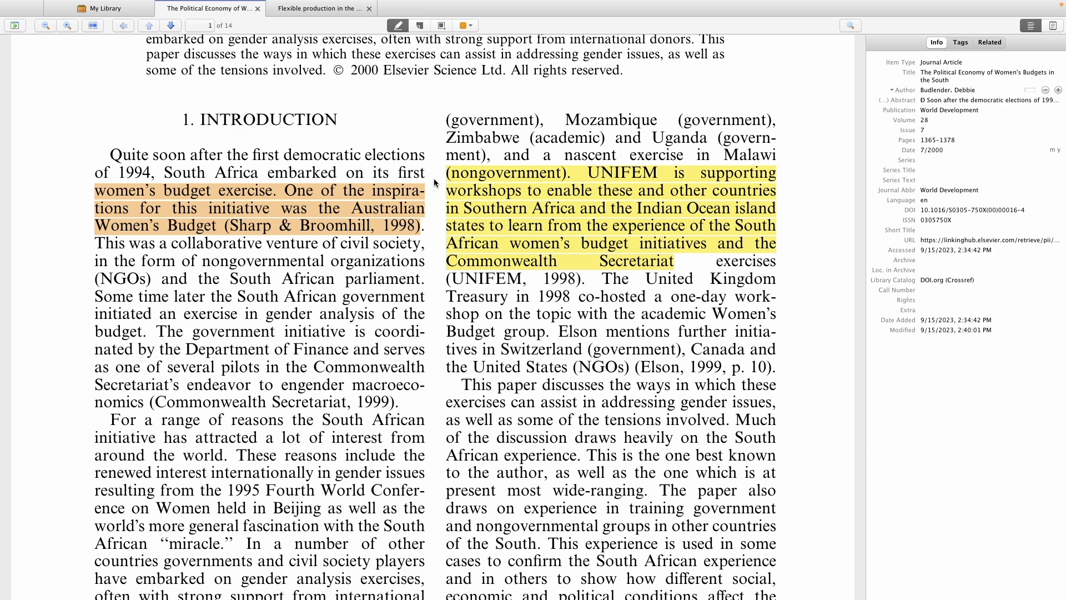
Draw area boxes around the Treasury paragraph and the 'present most wide-ranging' paragraph.
left_click(444, 28)
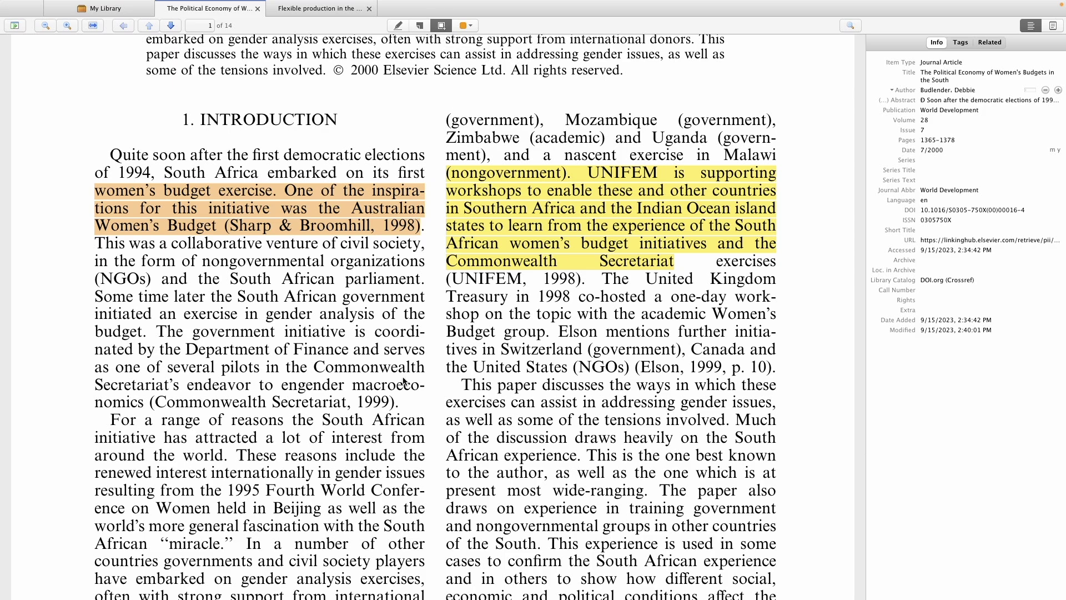
mouse_move(442, 289)
left_mouse_down()
mouse_move(528, 308)
mouse_move(800, 322)
mouse_move(789, 380)
left_mouse_up()
scroll(791, 385, "down", 5)
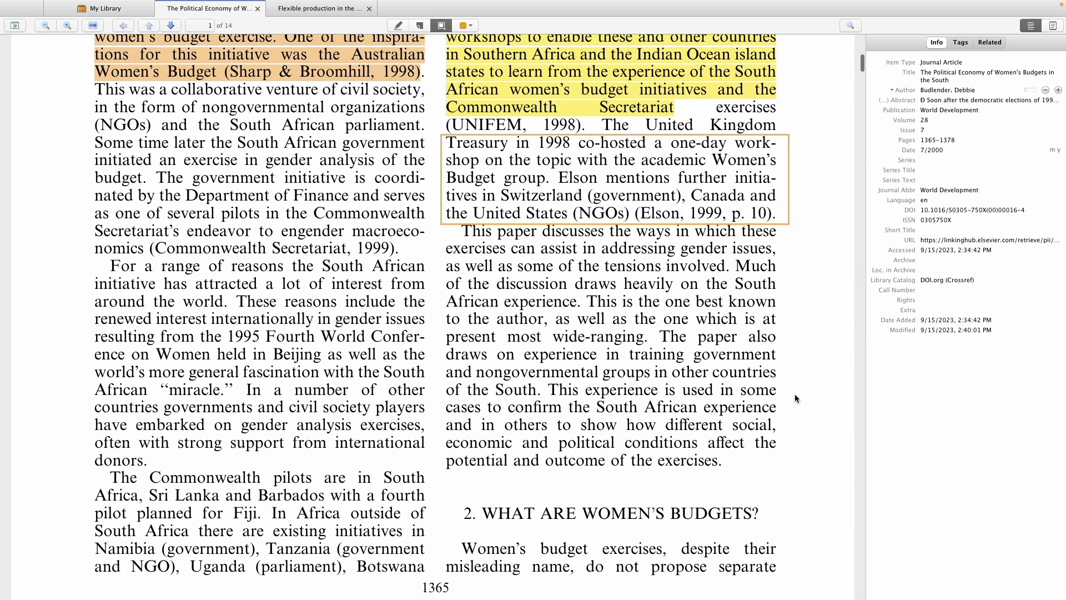
left_click_drag(439, 297, 786, 436)
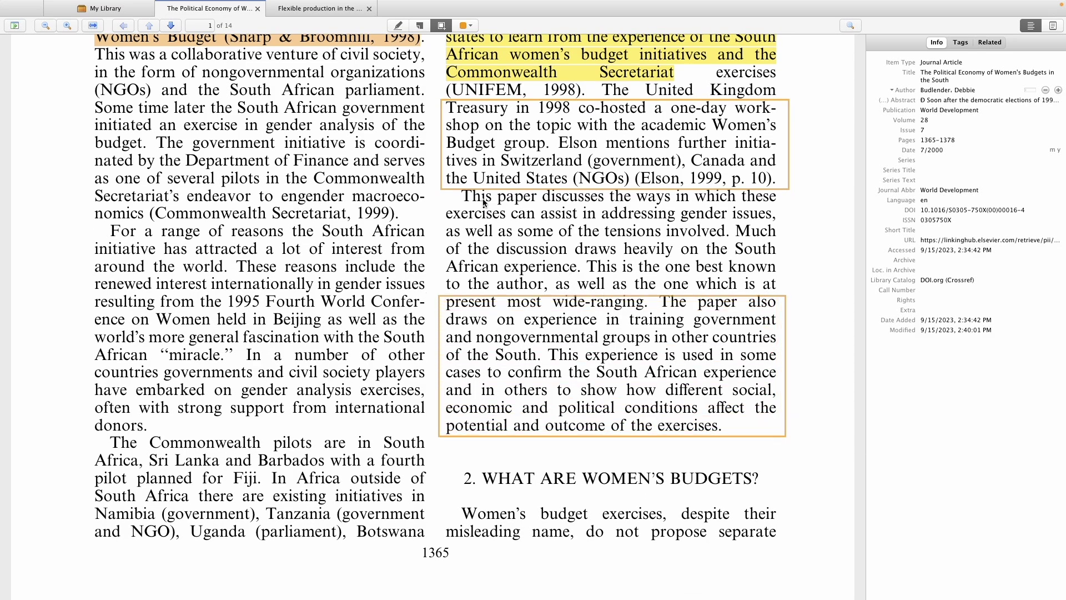
Add a sticky note in the right margin with the comment 'Note 1 example'.
left_click(420, 27)
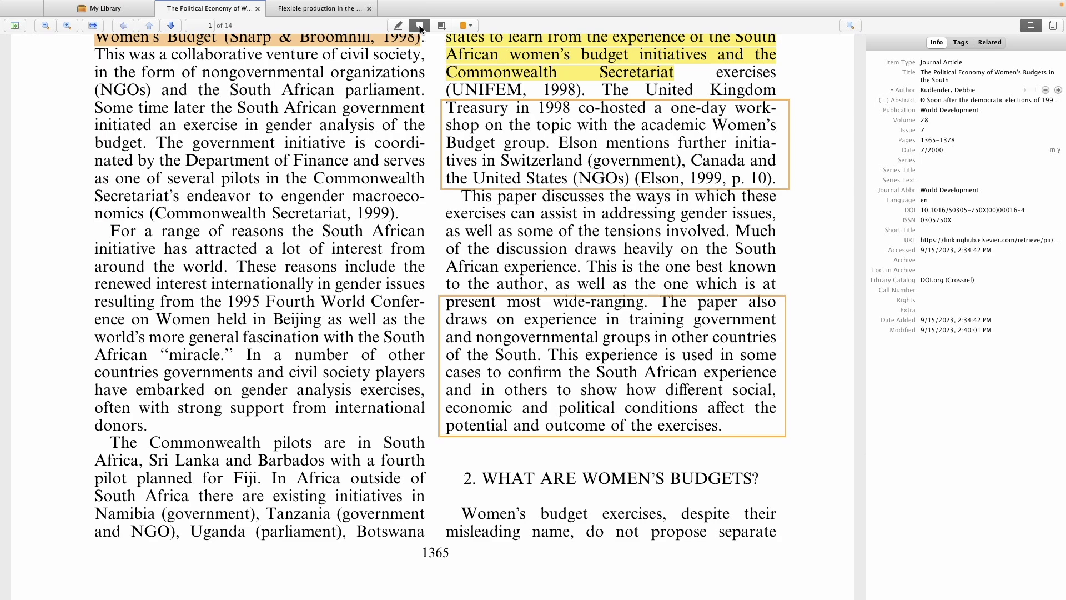
left_click(810, 226)
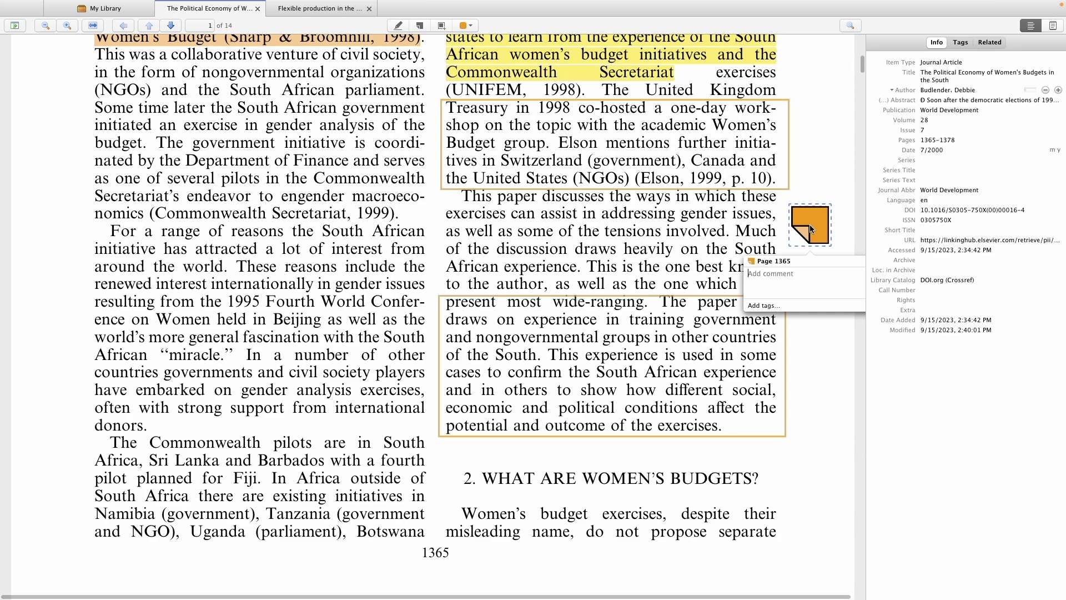
type("Note 1")
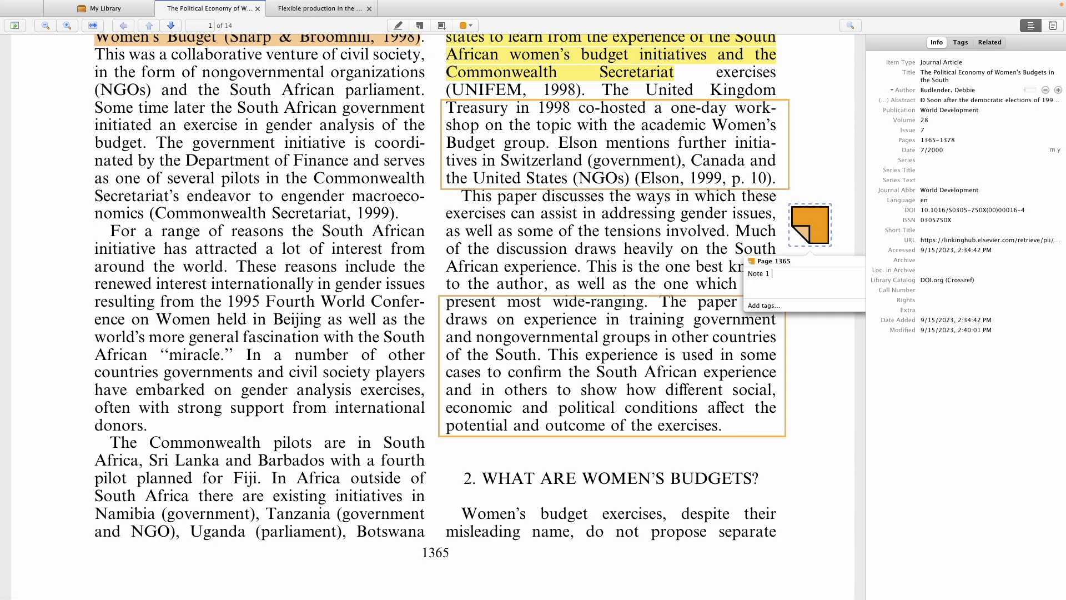
type(" example")
left_click(821, 344)
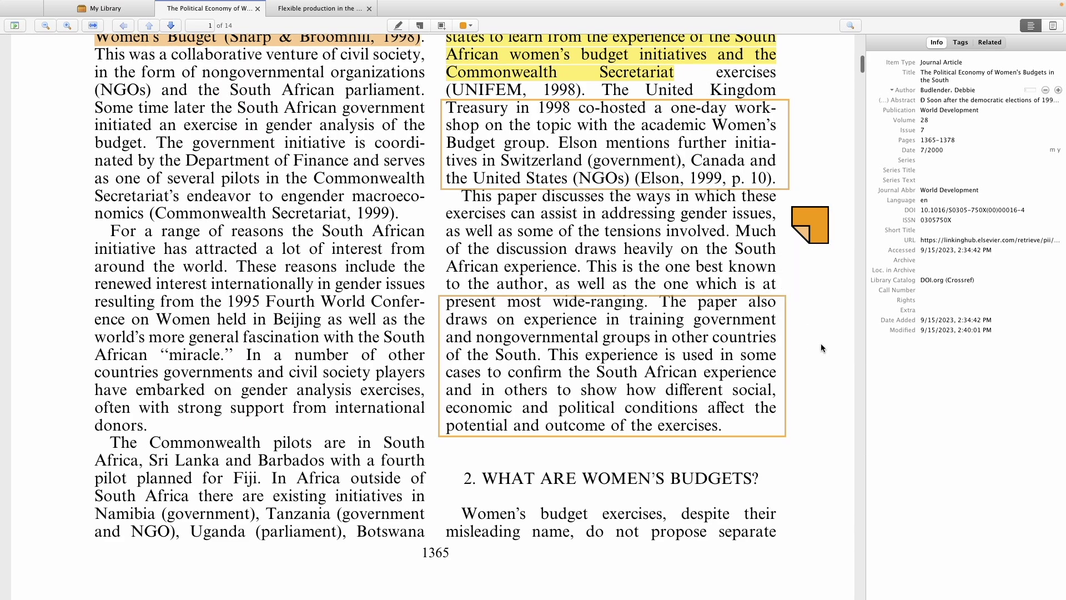
scroll(795, 298, "up", 3)
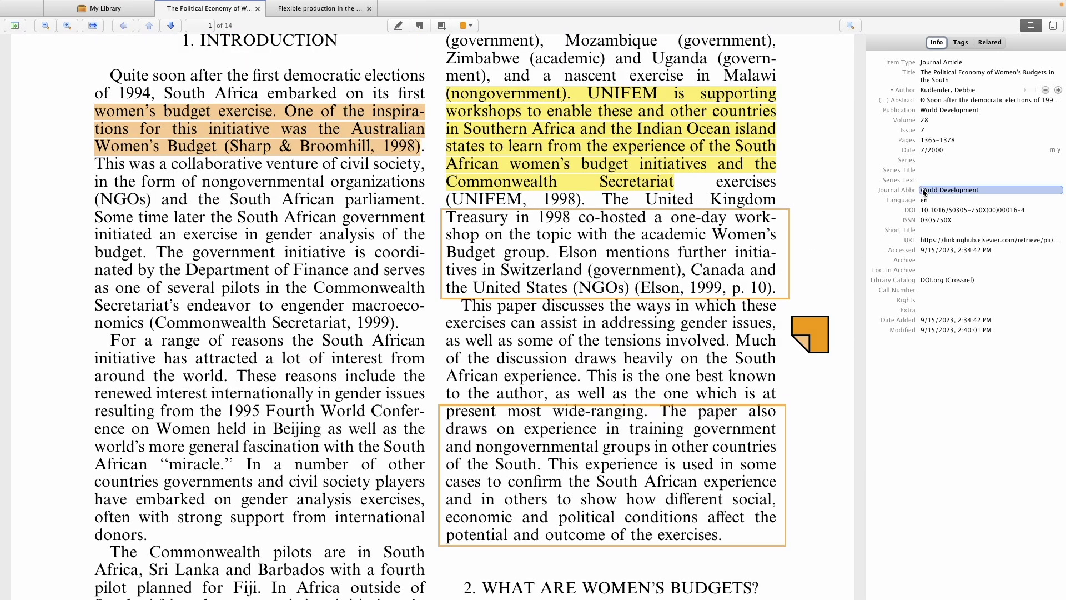
Open the notes pane listing item notes and all library notes beside the PDF.
left_click(1050, 26)
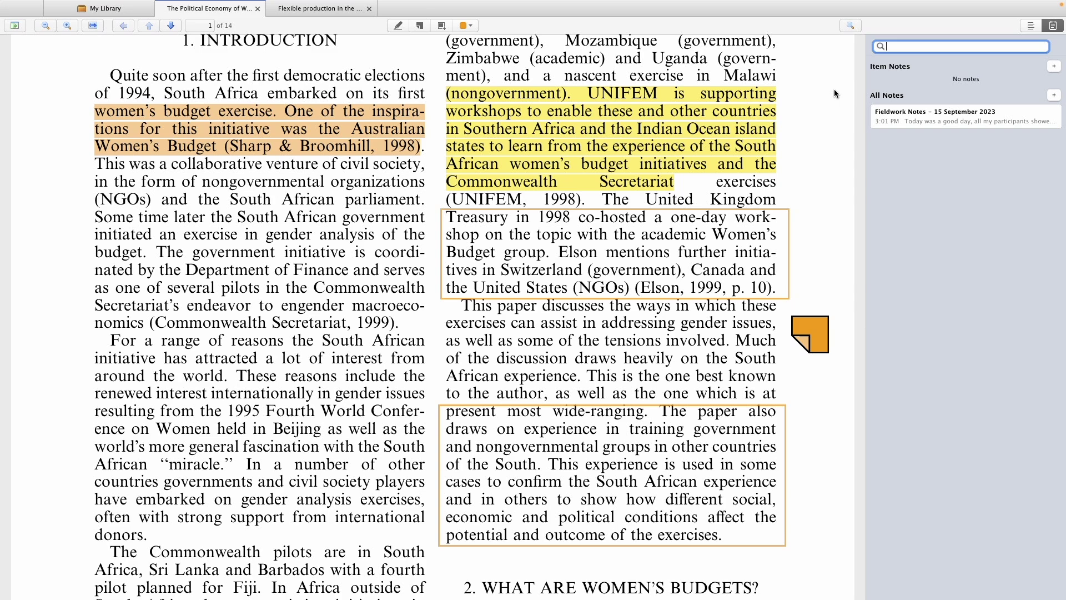
Add an item note reading 'This is an additional note which belongs to this document'.
left_click(1054, 67)
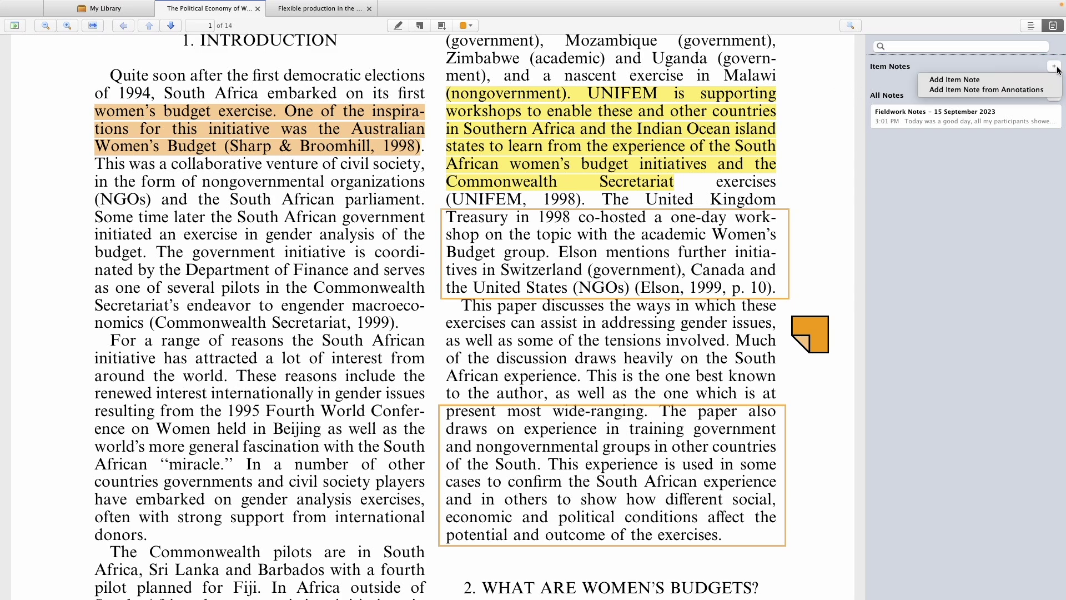
left_click(1025, 78)
type("This is an additio")
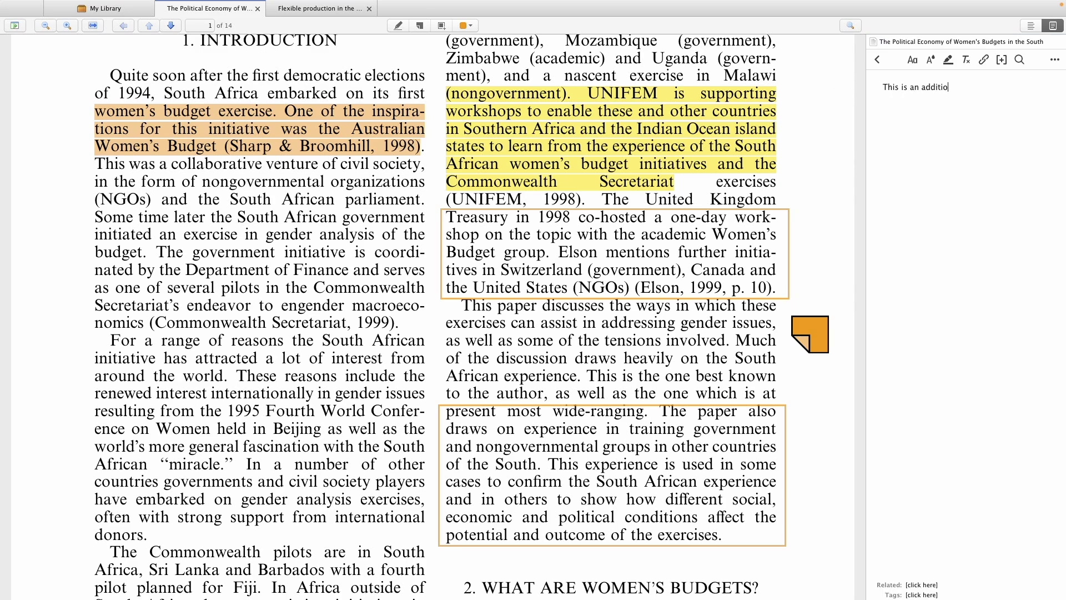
type("nal note which belongs to this document")
left_click(877, 59)
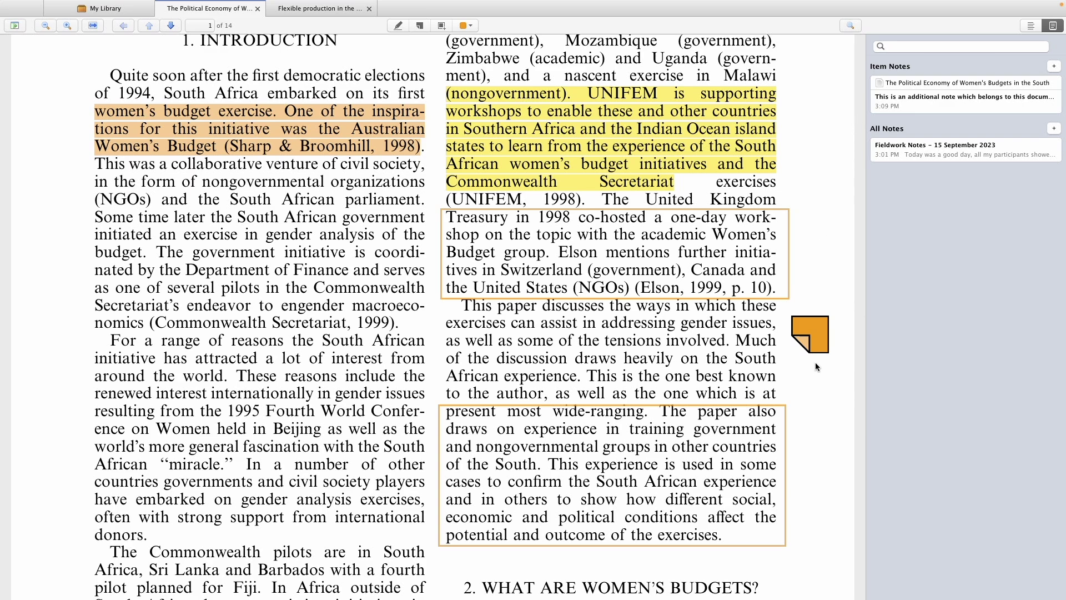
Generate an item note from annotations, then select the UNIFEM quote's ending in it.
left_click(1054, 67)
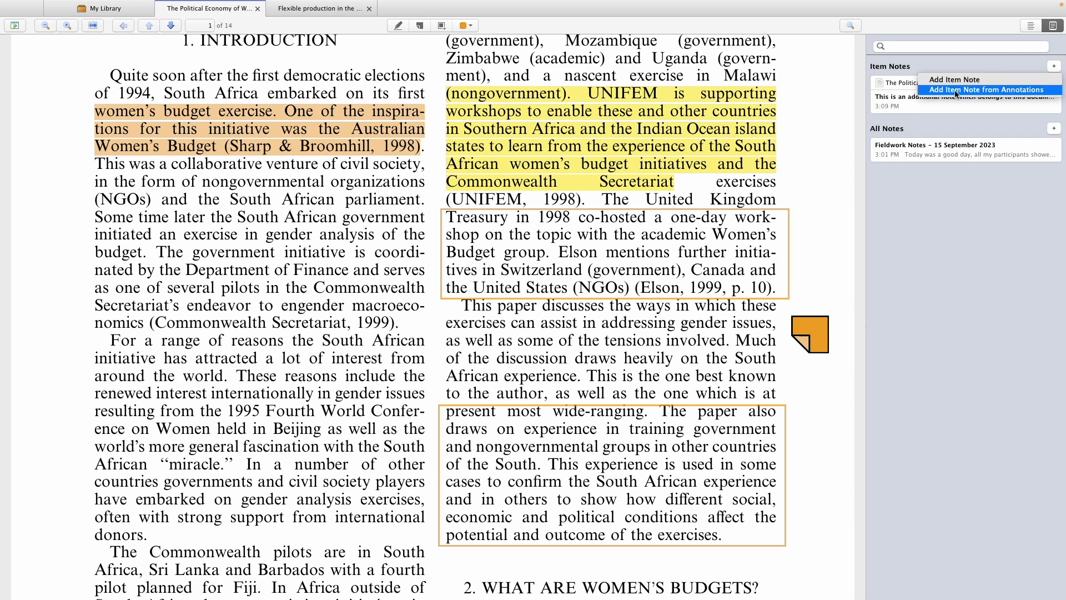
left_click(978, 90)
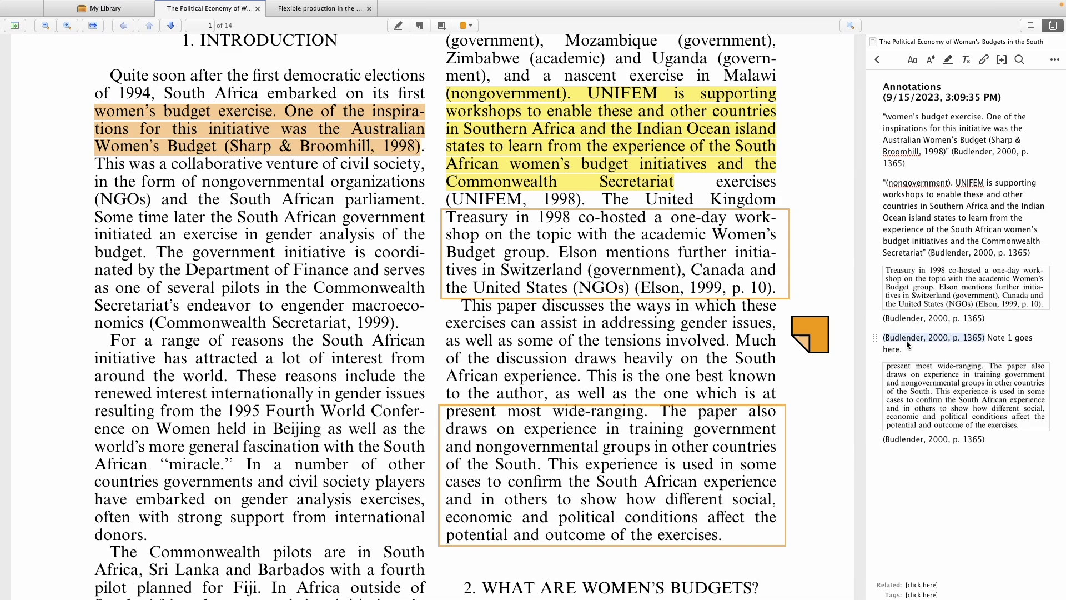
left_click(975, 285)
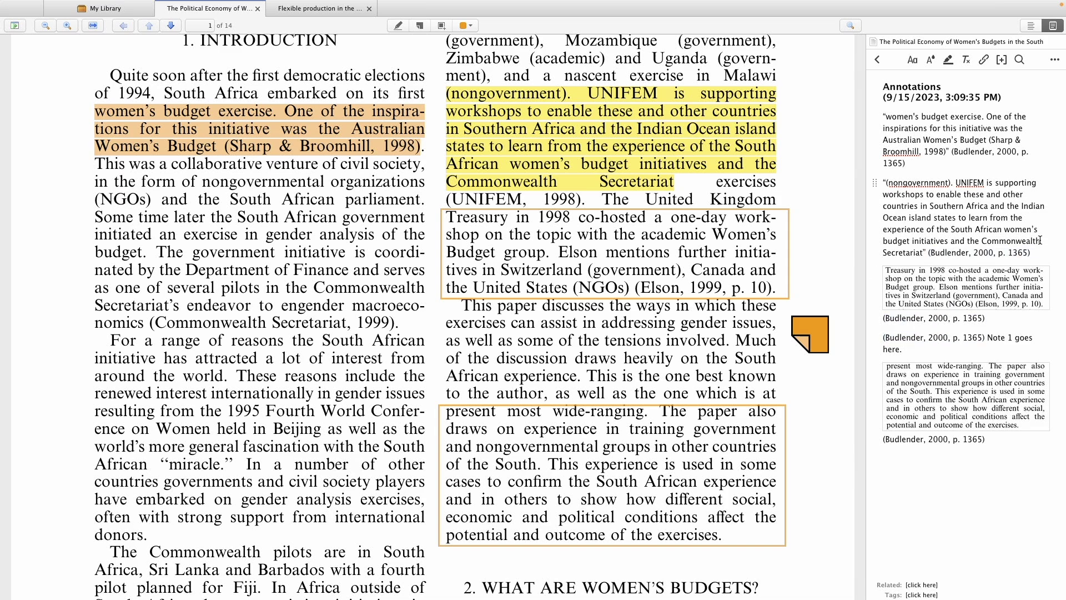
mouse_move(1040, 243)
left_mouse_down()
mouse_move(910, 219)
mouse_move(937, 220)
left_mouse_up()
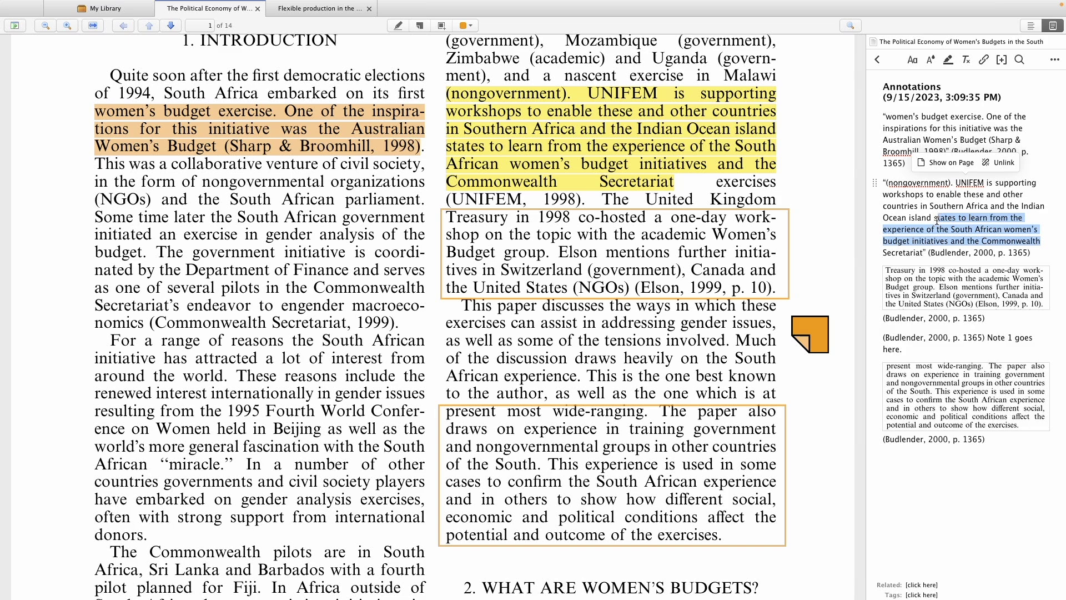